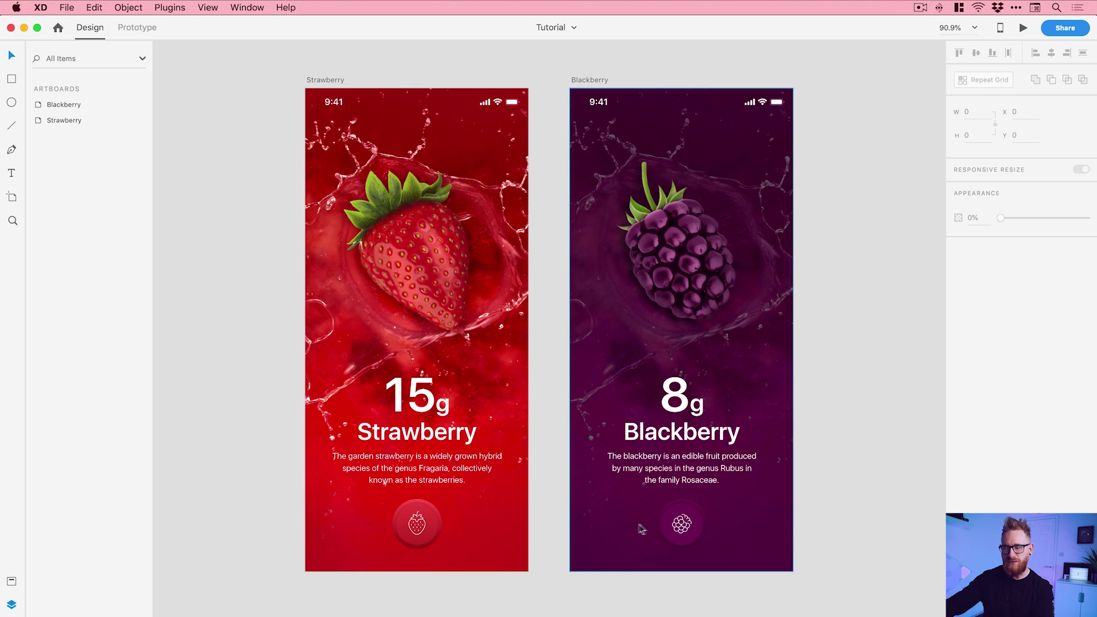
Select the strawberry-button group, check its layers, and switch the file to Prototype mode
{"action": "left_click", "coordinate": [434, 521]}
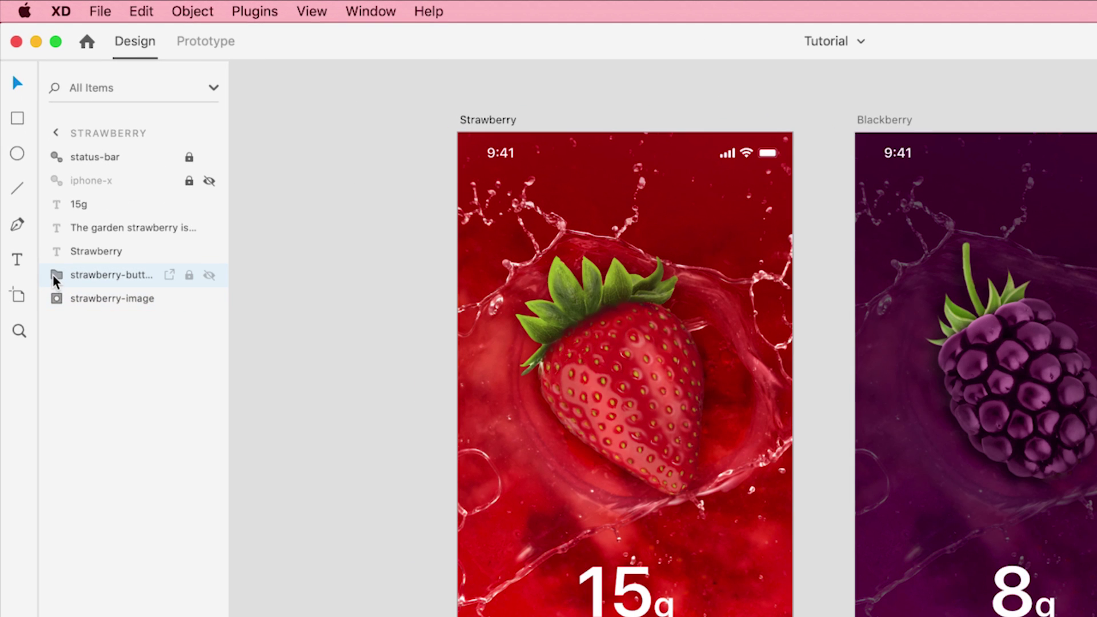
{"action": "left_click", "coordinate": [50, 249]}
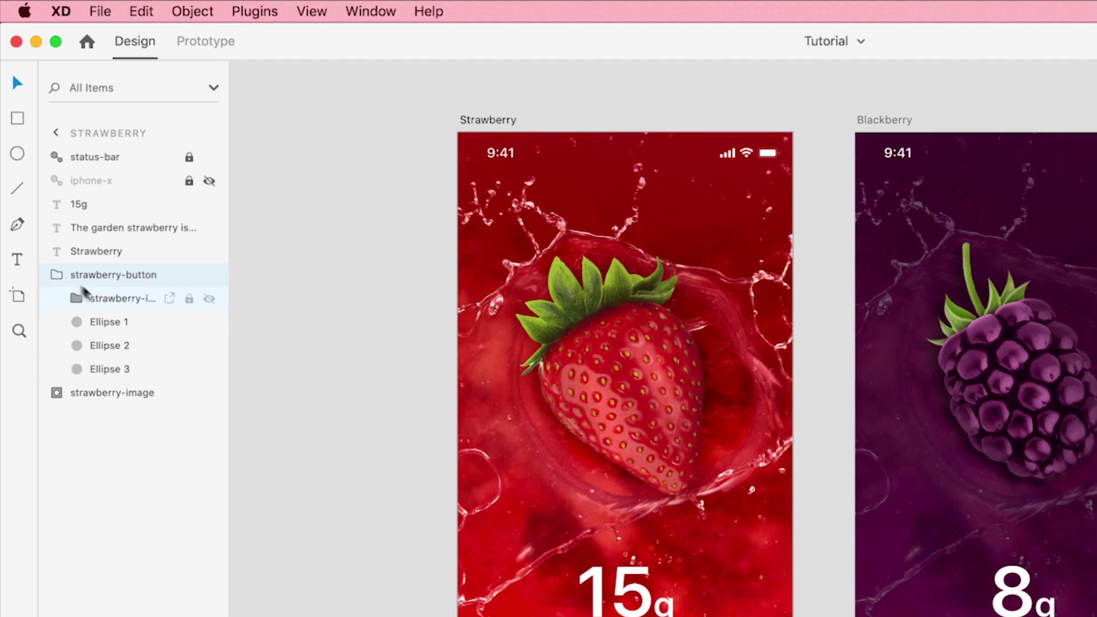
{"action": "left_click", "coordinate": [53, 277]}
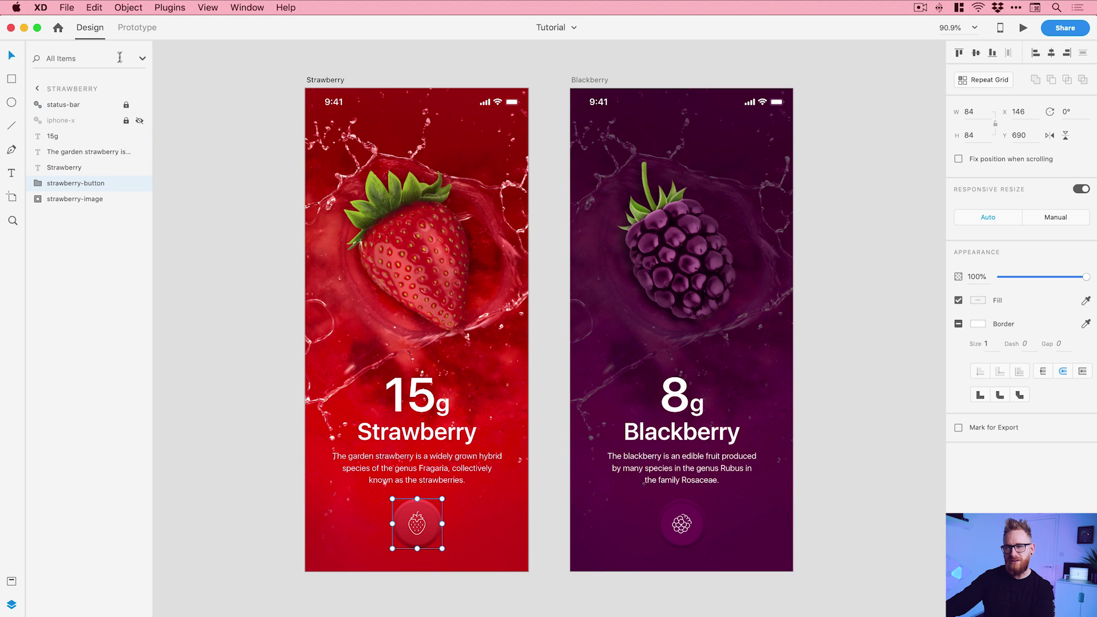
{"action": "left_click", "coordinate": [139, 28]}
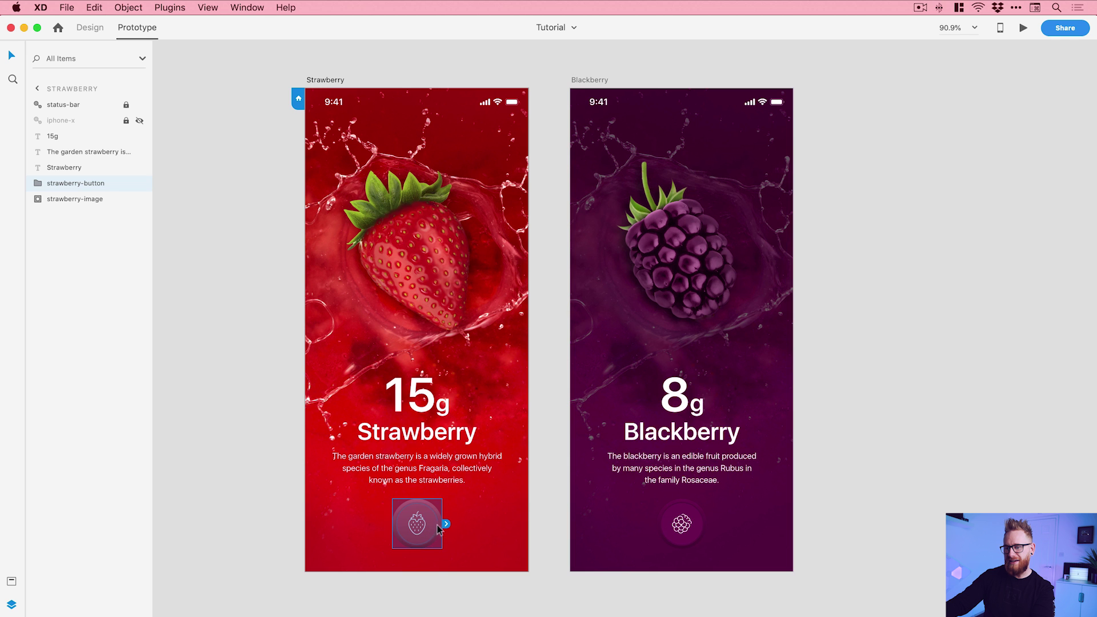
Link the strawberry button to Blackberry with Tap, Auto-Animate, Ease In-Out, 0.5 s
{"action": "left_click_drag", "start_coordinate": [446, 524], "coordinate": [649, 319]}
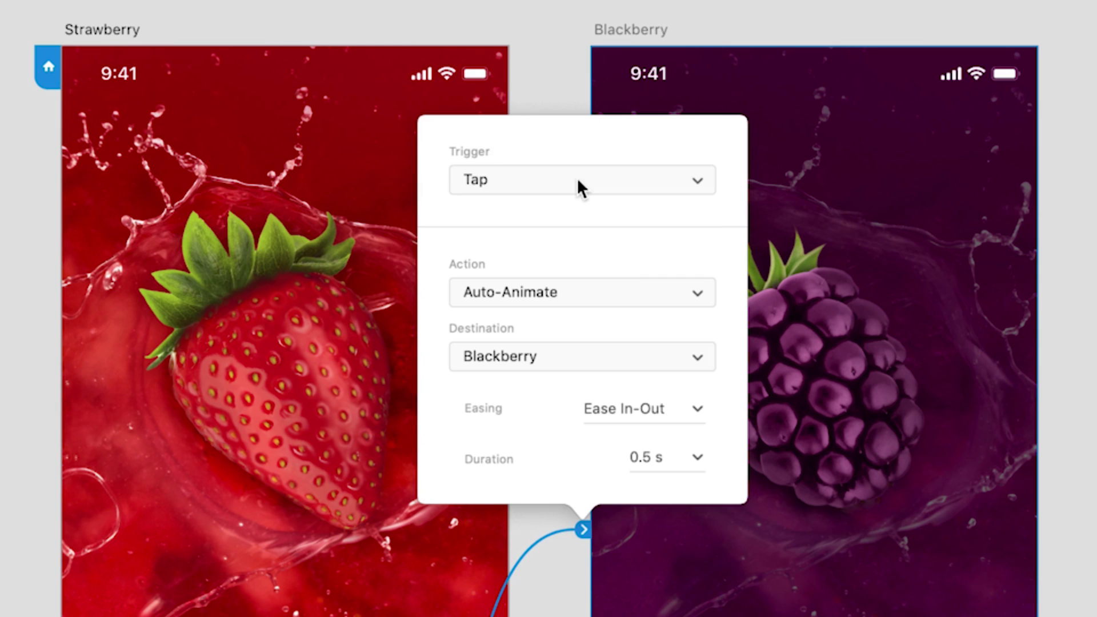
{"action": "left_click", "coordinate": [563, 155]}
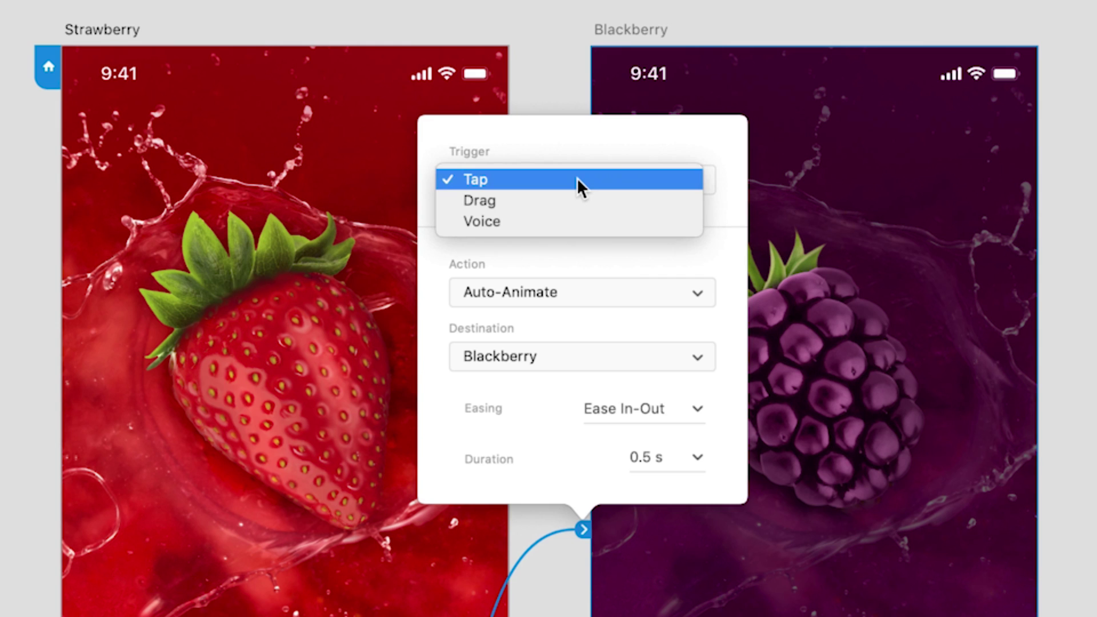
{"action": "left_click", "coordinate": [577, 179]}
{"action": "left_click", "coordinate": [564, 290]}
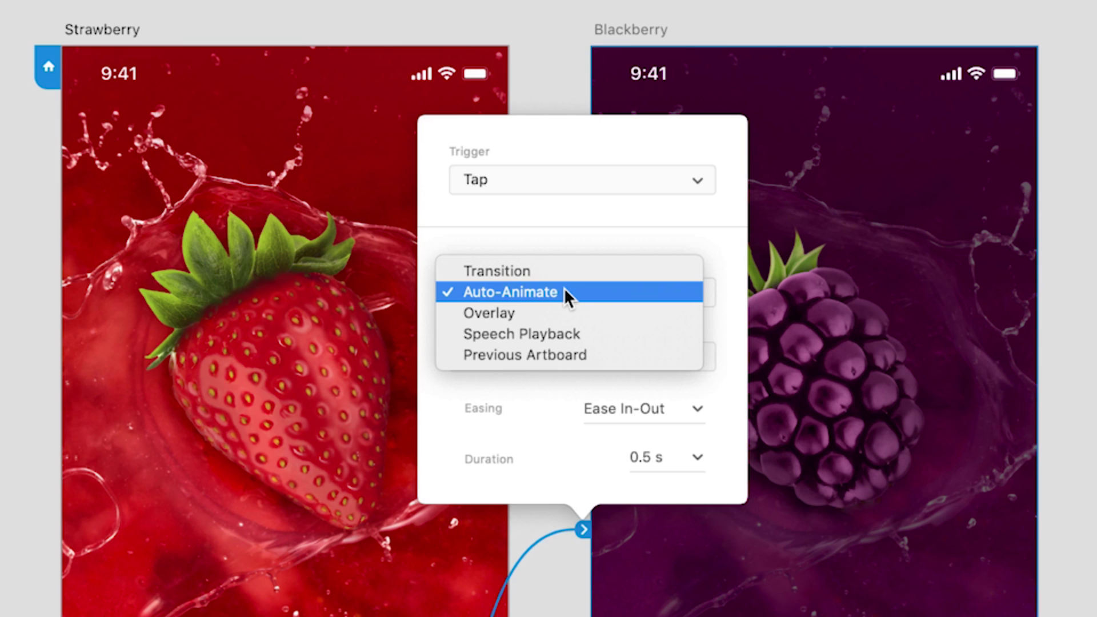
{"action": "left_click", "coordinate": [564, 290]}
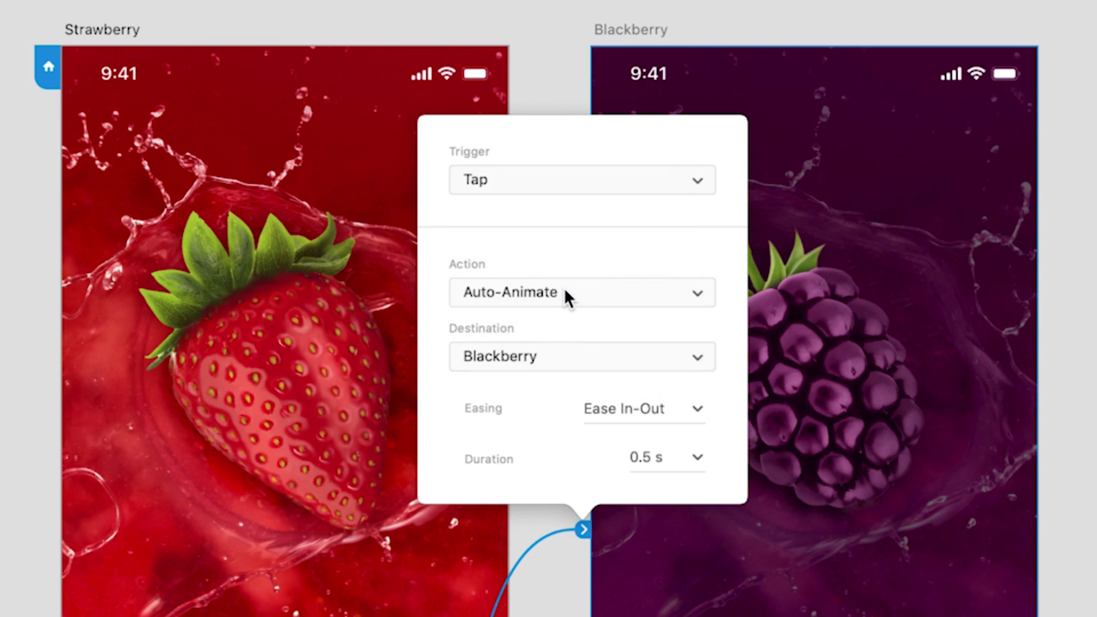
{"action": "left_click", "coordinate": [693, 410]}
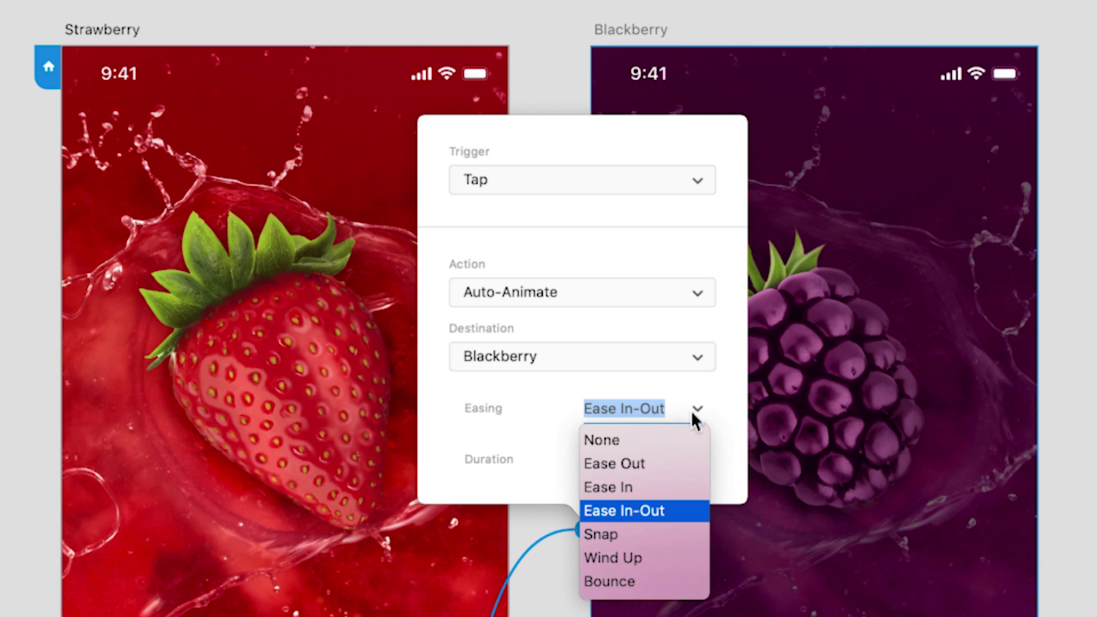
{"action": "left_click", "coordinate": [646, 510]}
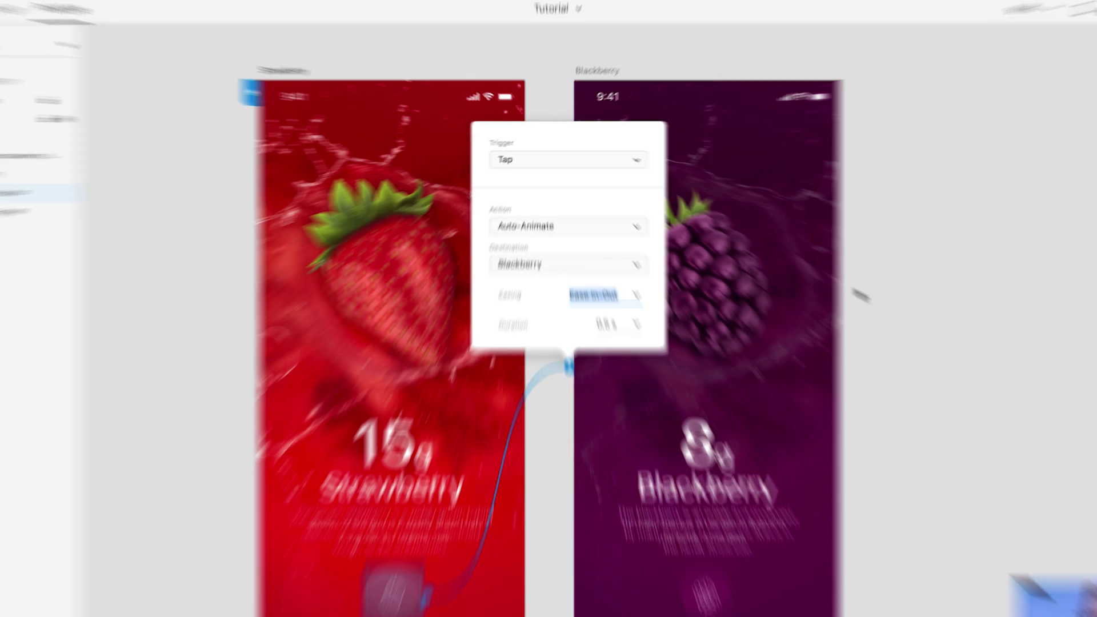
{"action": "left_click", "coordinate": [1094, 386]}
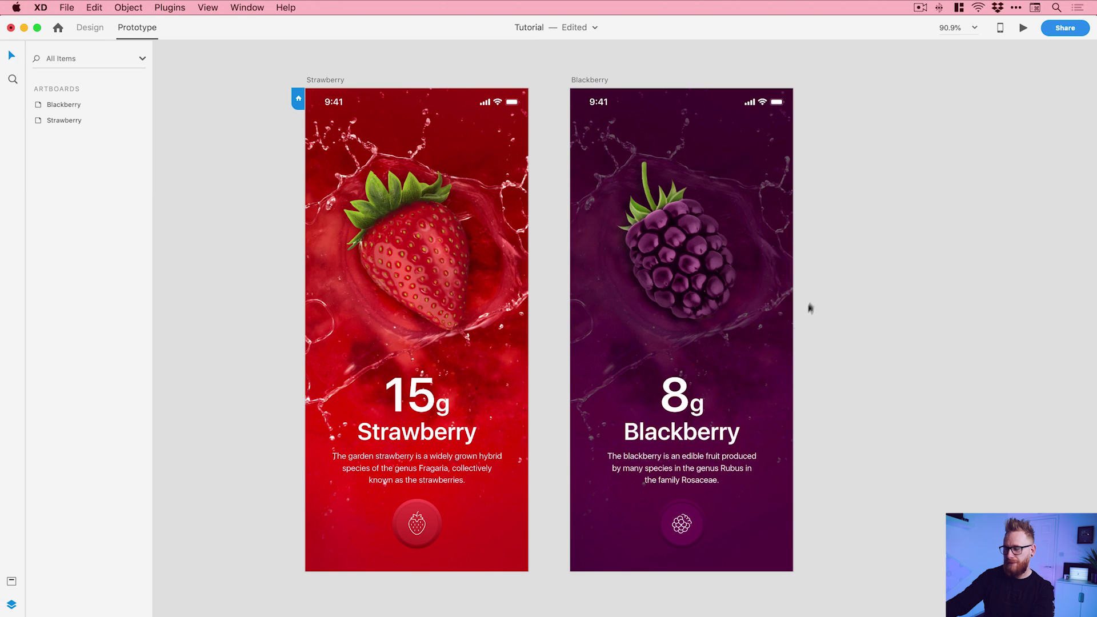
Link the blackberry button back to Strawberry with Tap Auto-Animate, then return to Design mode
{"action": "left_click", "coordinate": [672, 516]}
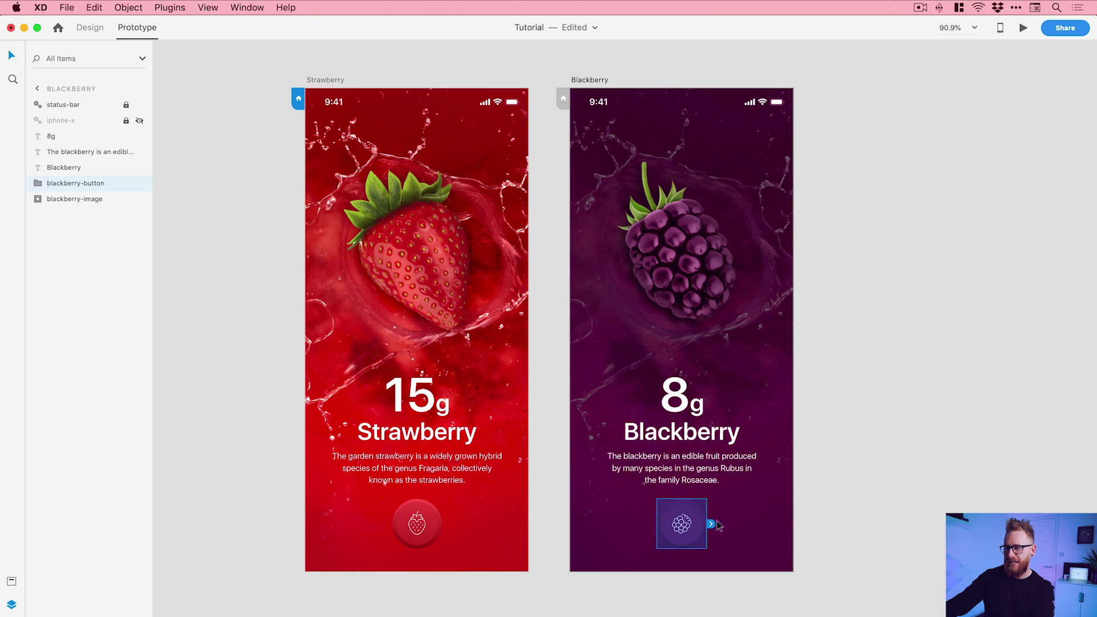
{"action": "left_click_drag", "start_coordinate": [712, 524], "coordinate": [424, 277]}
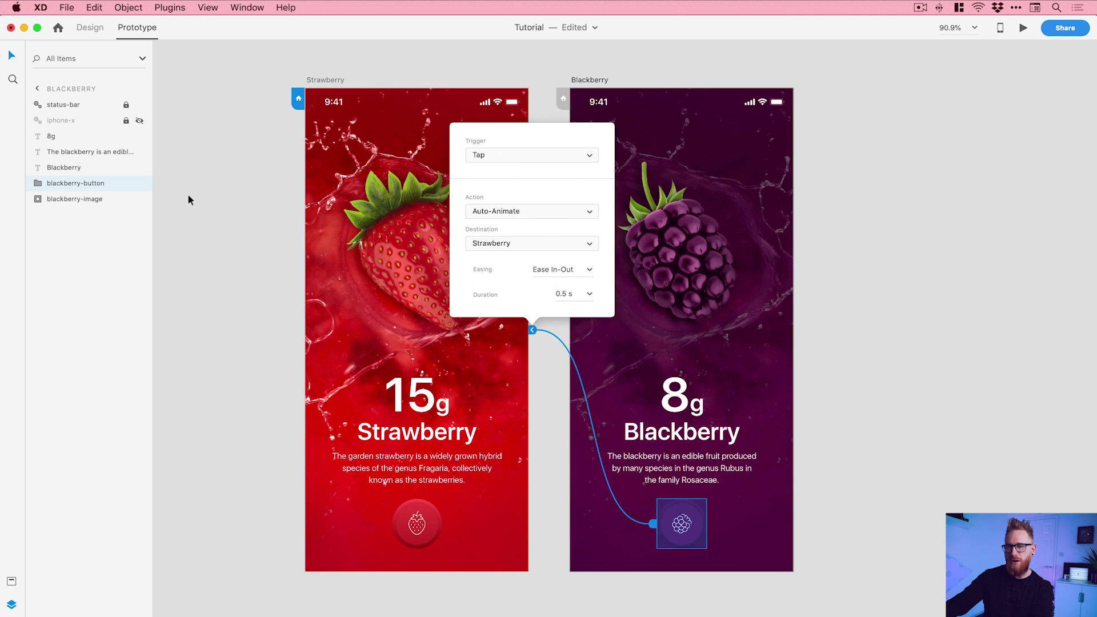
{"action": "left_click", "coordinate": [93, 28]}
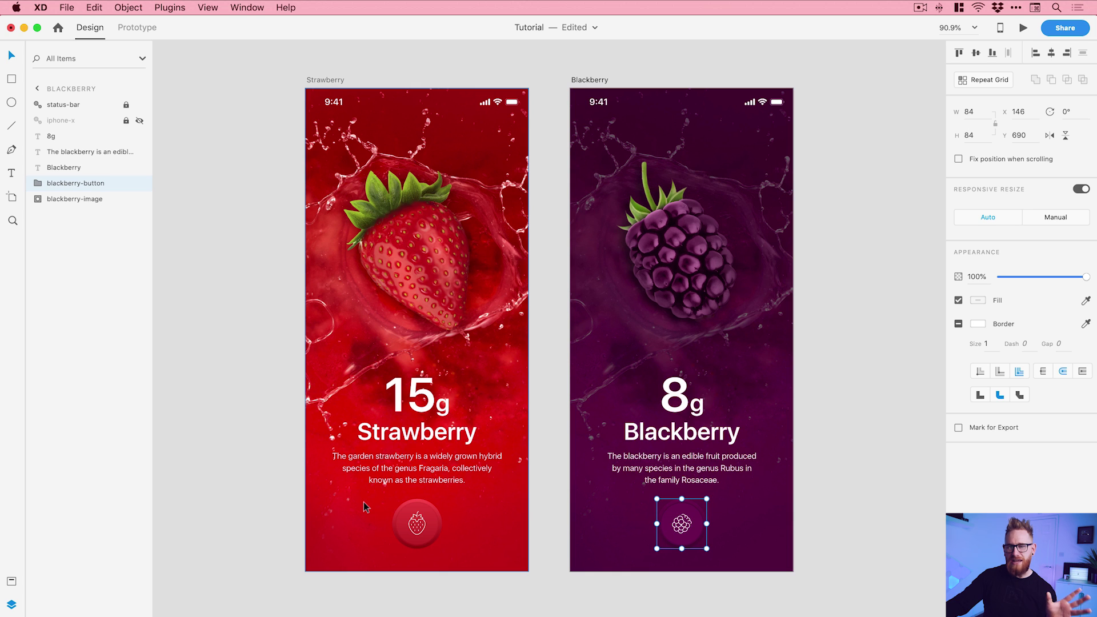
{"action": "left_click", "coordinate": [413, 516]}
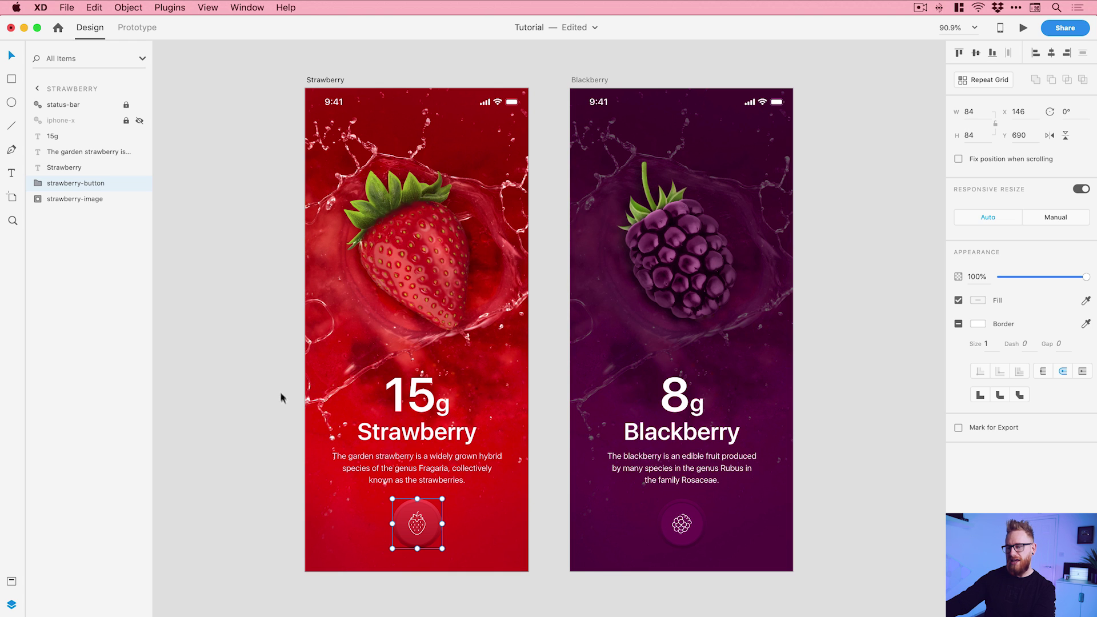
{"action": "left_click_drag", "start_coordinate": [425, 521], "coordinate": [680, 345]}
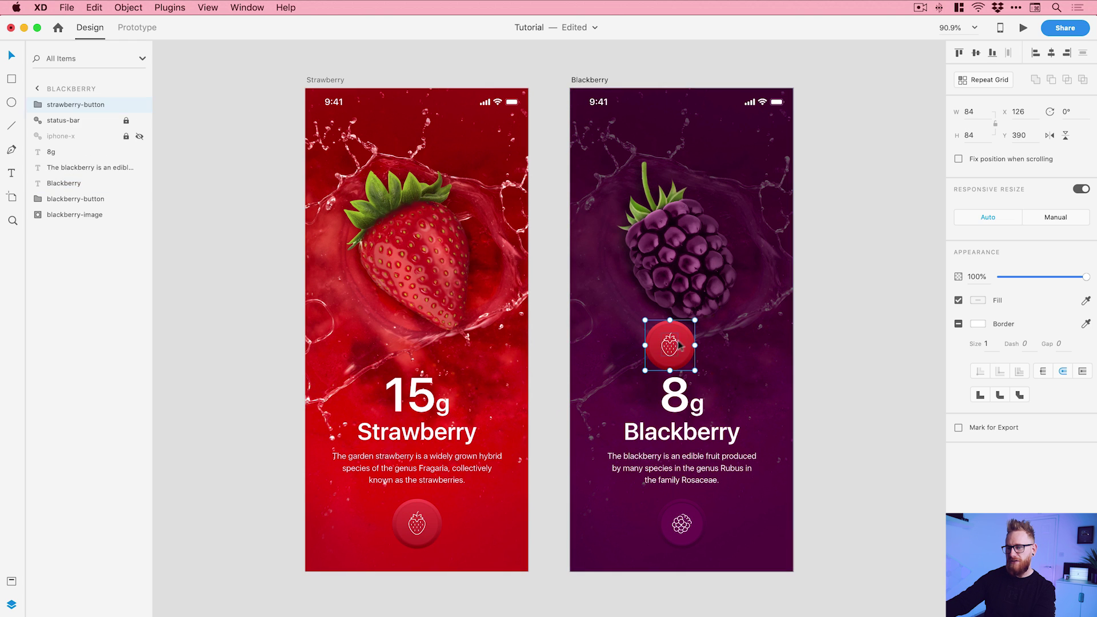
{"action": "key", "text": "Delete"}
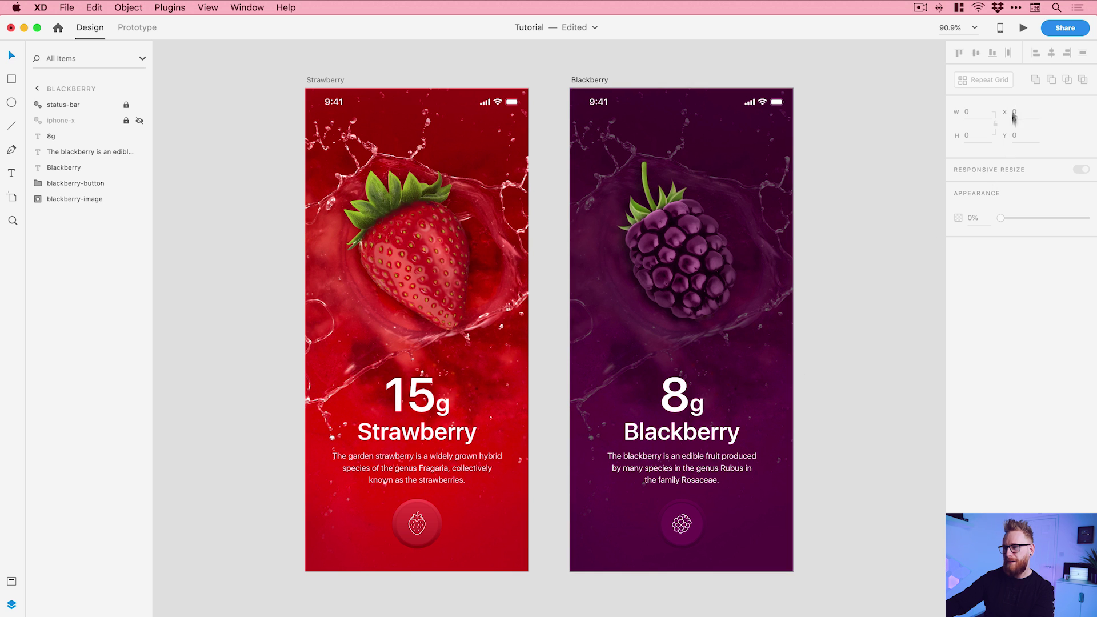
Open Desktop Preview and tap the fruit button four times to toggle Strawberry and Blackberry
{"action": "left_click", "coordinate": [1021, 28]}
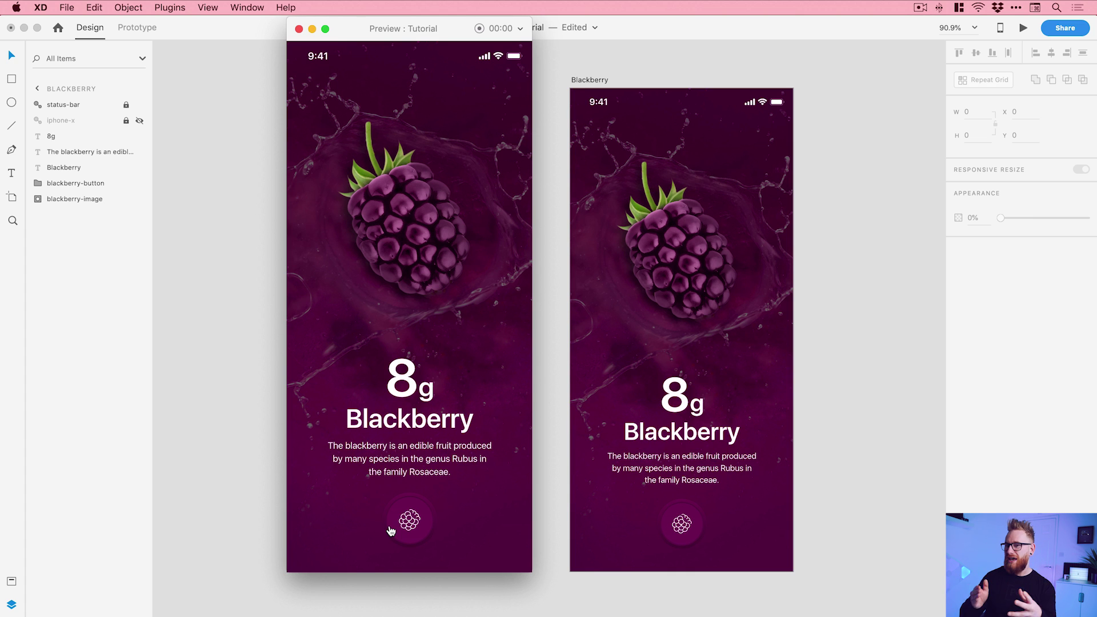
{"action": "left_click", "coordinate": [391, 530]}
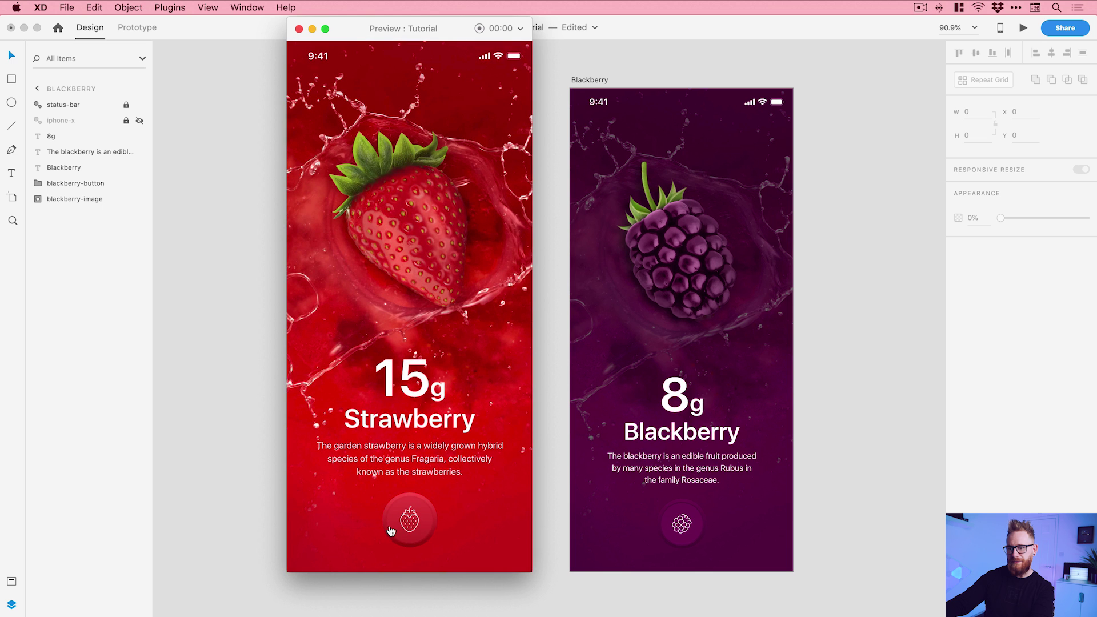
{"action": "left_click", "coordinate": [390, 530]}
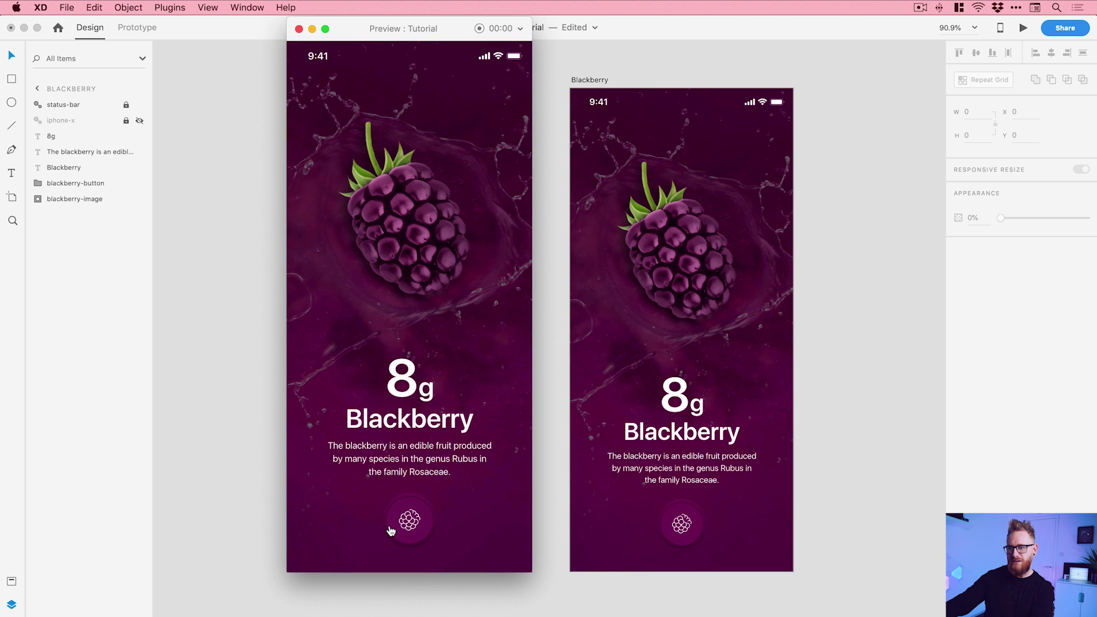
{"action": "left_click", "coordinate": [391, 530]}
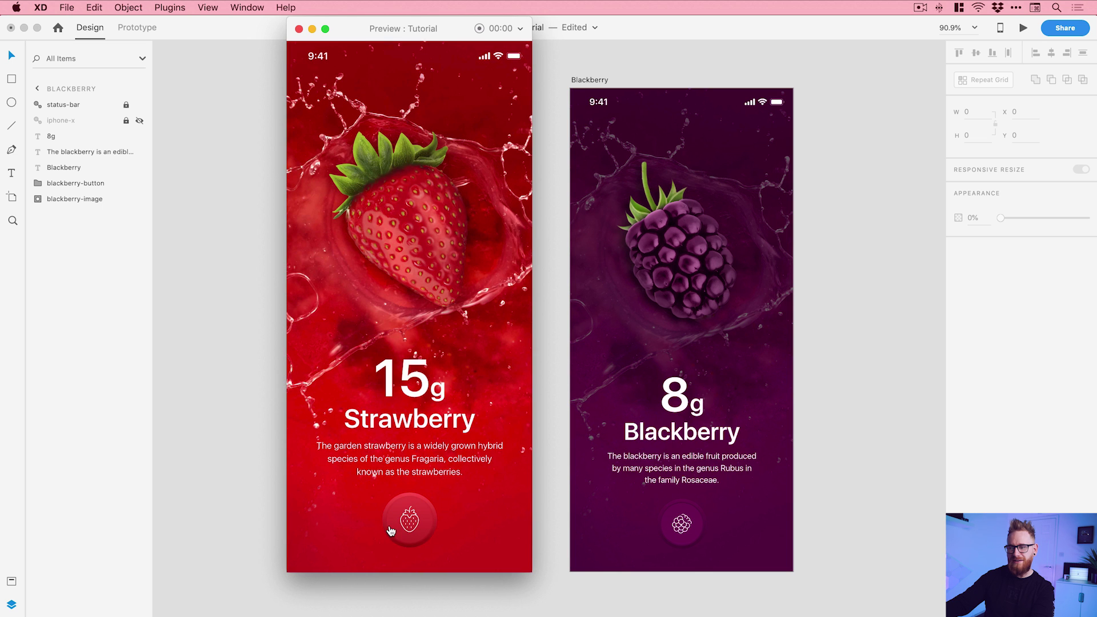
{"action": "left_click", "coordinate": [391, 530]}
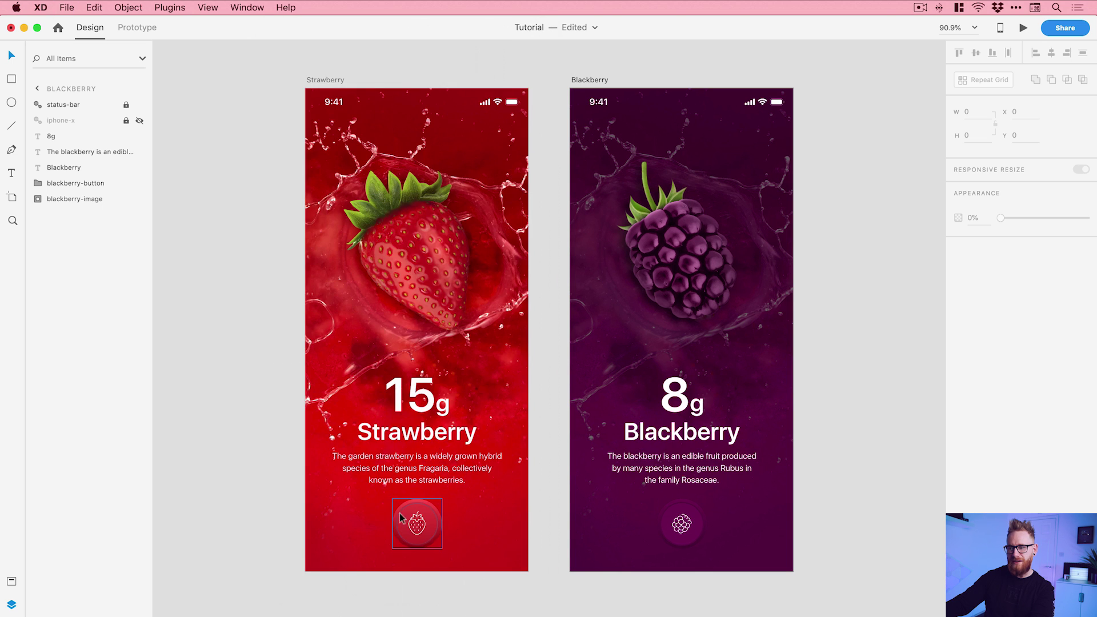
Place a strawberry-button copy on Blackberry, test the taps in preview, and close it
{"action": "left_click_drag", "start_coordinate": [409, 521], "coordinate": [682, 293]}
{"action": "left_click", "coordinate": [1023, 28]}
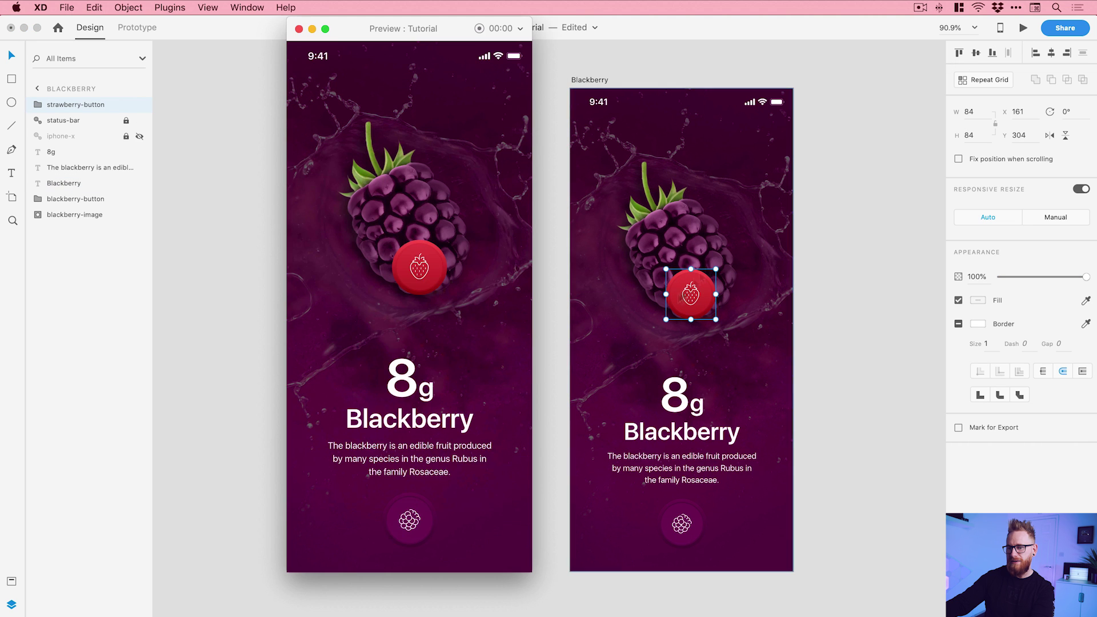
{"action": "left_click", "coordinate": [411, 520]}
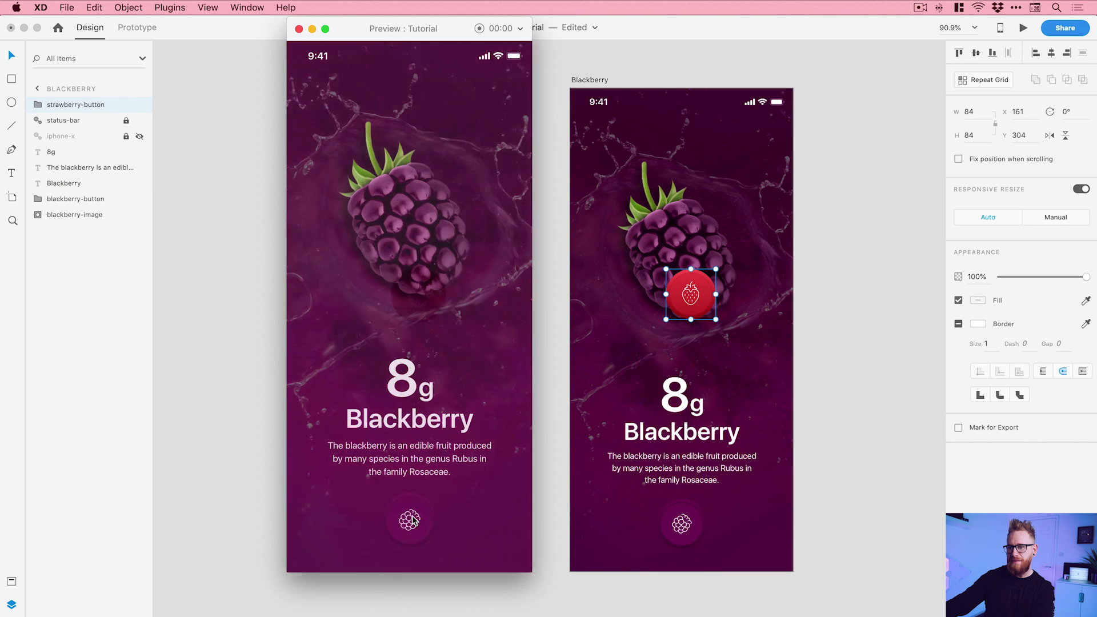
{"action": "left_click", "coordinate": [411, 520]}
{"action": "left_click", "coordinate": [411, 520]}
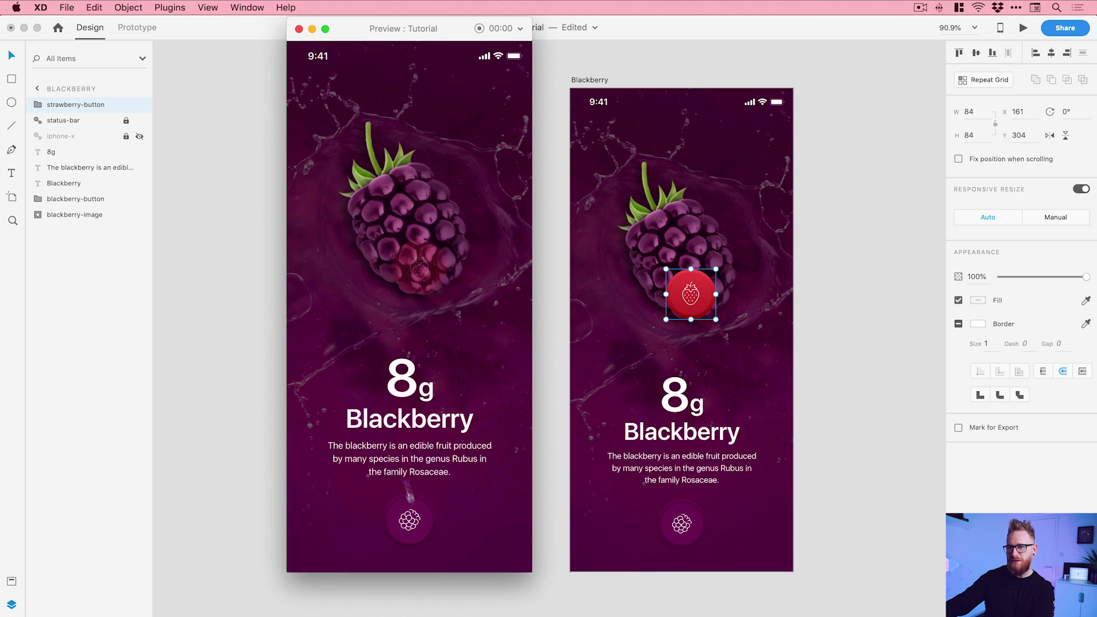
{"action": "left_click", "coordinate": [299, 30]}
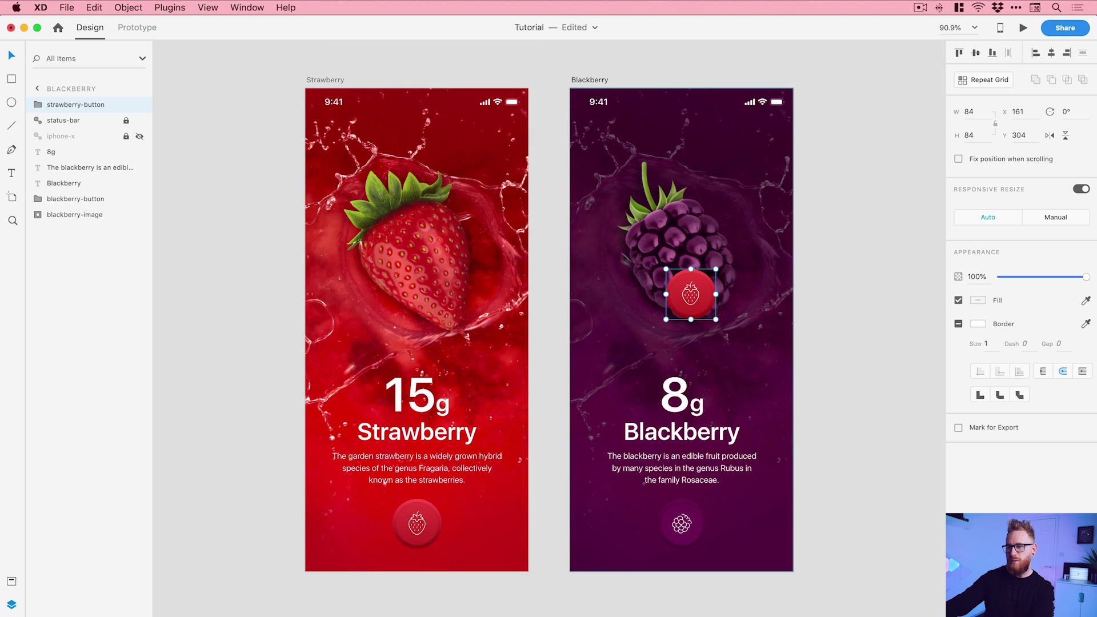
Delete the strawberry-button copy, reopen the preview, and tap through to Strawberry
{"action": "key", "text": "Delete"}
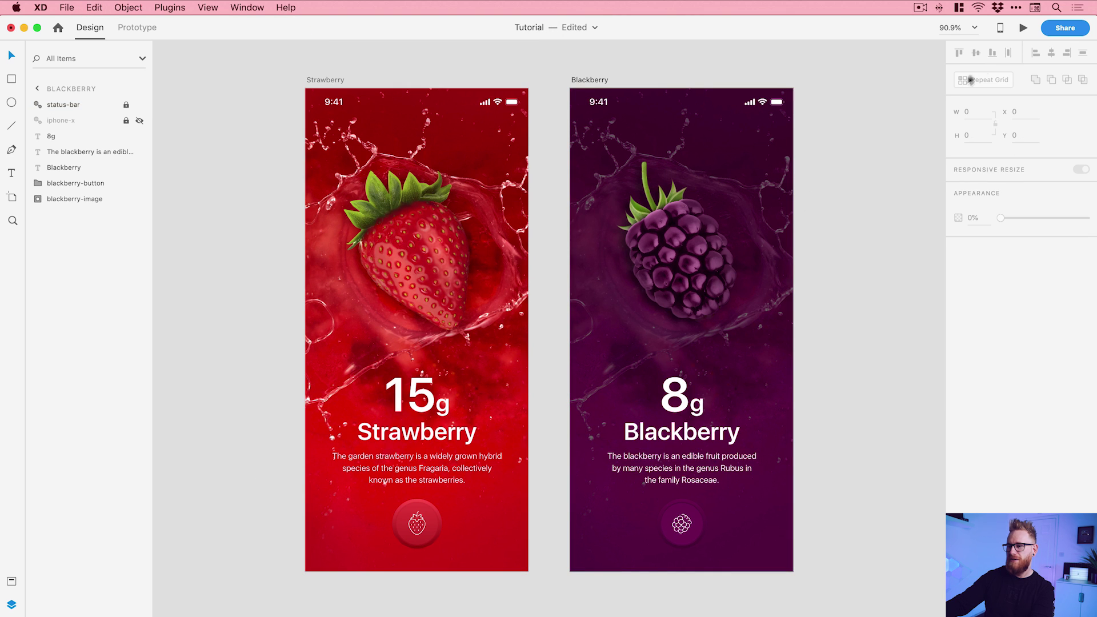
{"action": "left_click", "coordinate": [1023, 29]}
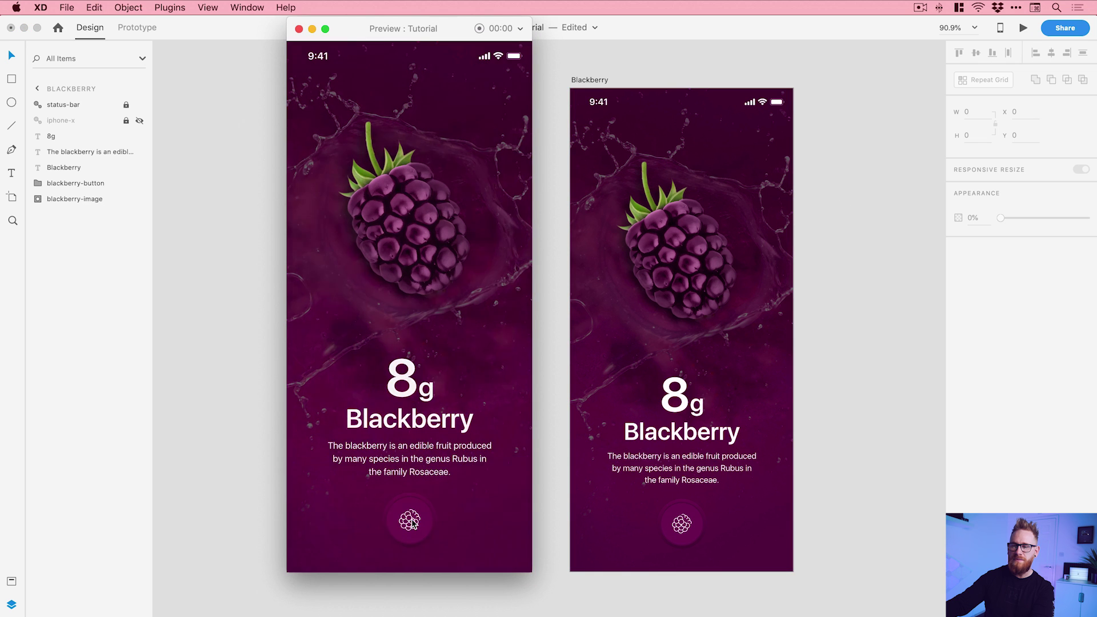
{"action": "left_click", "coordinate": [411, 521]}
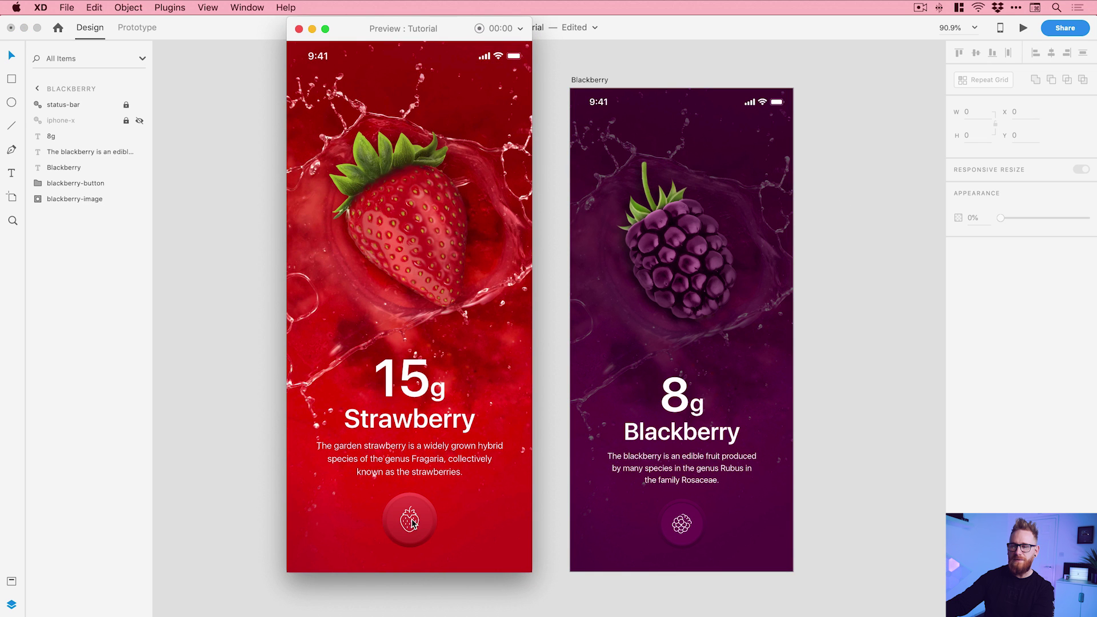